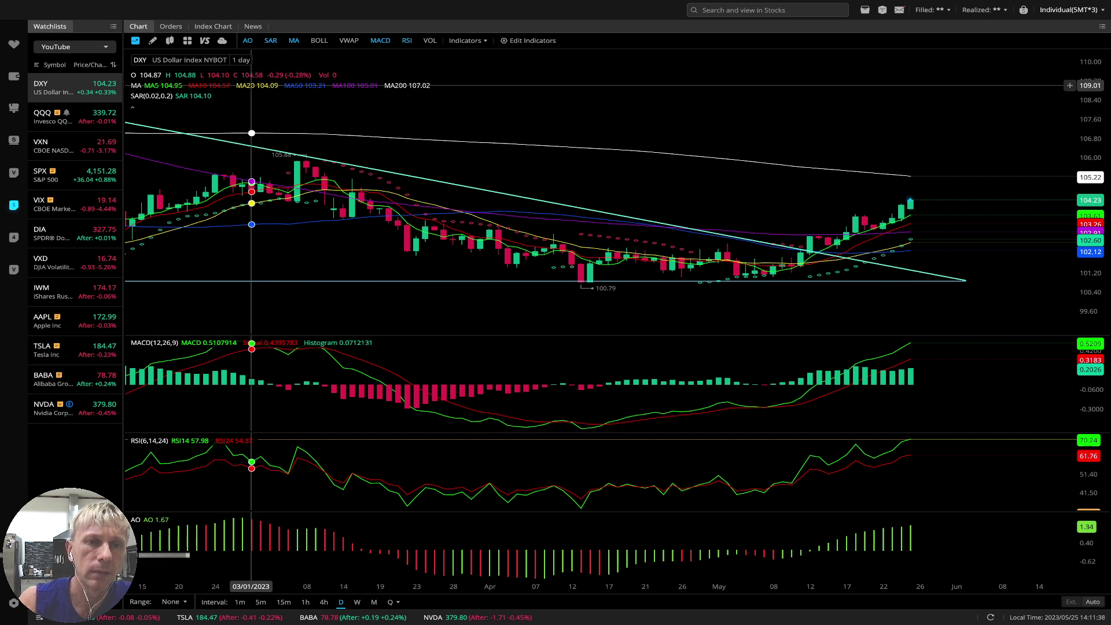
Select the MA200 line on the DXY daily chart, then load the QQQ 4-hour chart.
{"action": "mouse_move", "coordinate": [139, 85]}
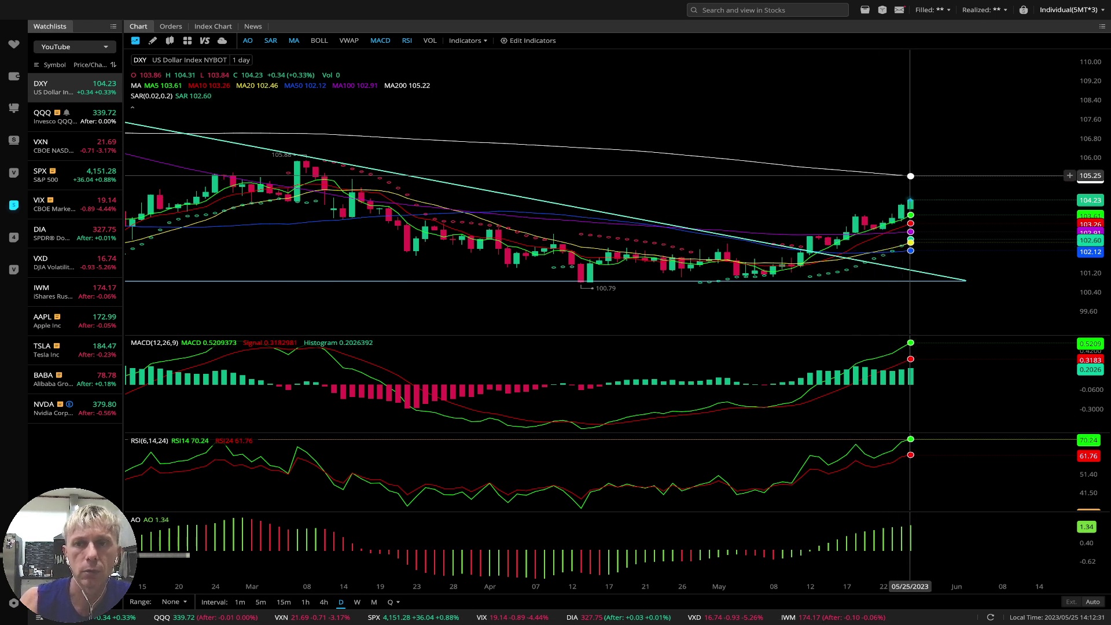
{"action": "left_click", "coordinate": [910, 176]}
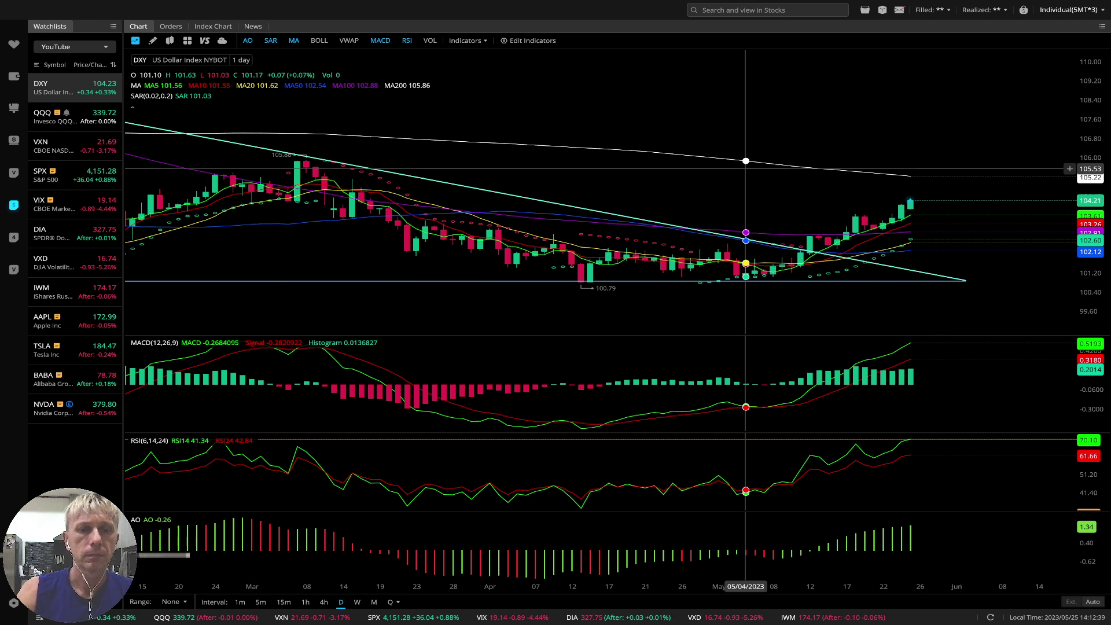
{"action": "left_click", "coordinate": [74, 116]}
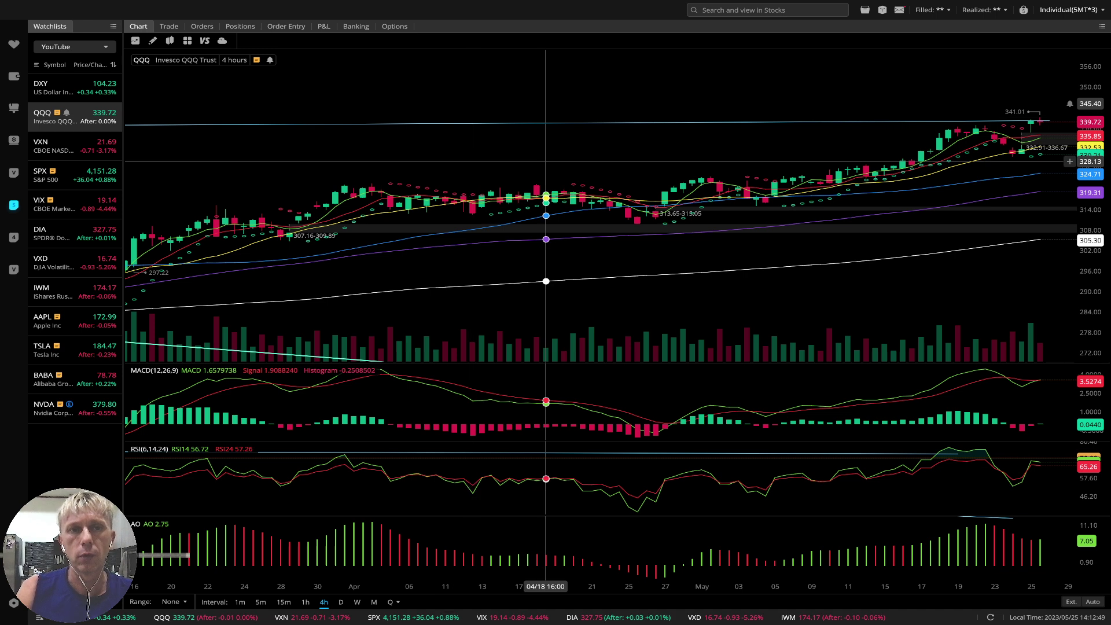
Put QQQ on daily bars and raise the blue horizontal trend line a few pixels.
{"action": "scroll", "coordinate": [472, 162], "scroll_direction": "right", "scroll_amount": 3}
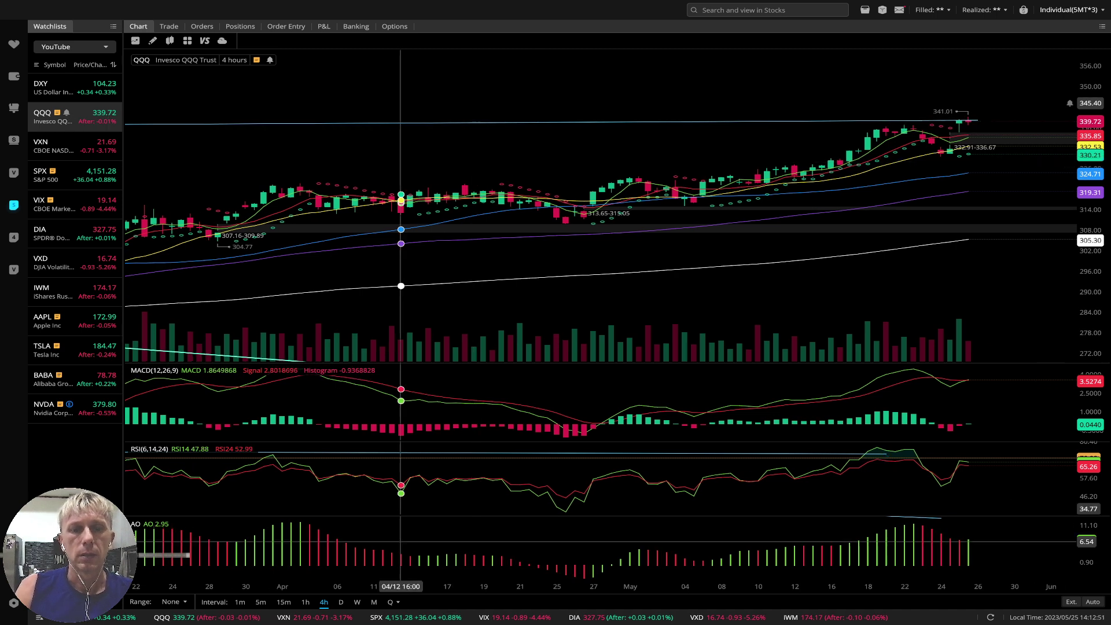
{"action": "left_click", "coordinate": [341, 601]}
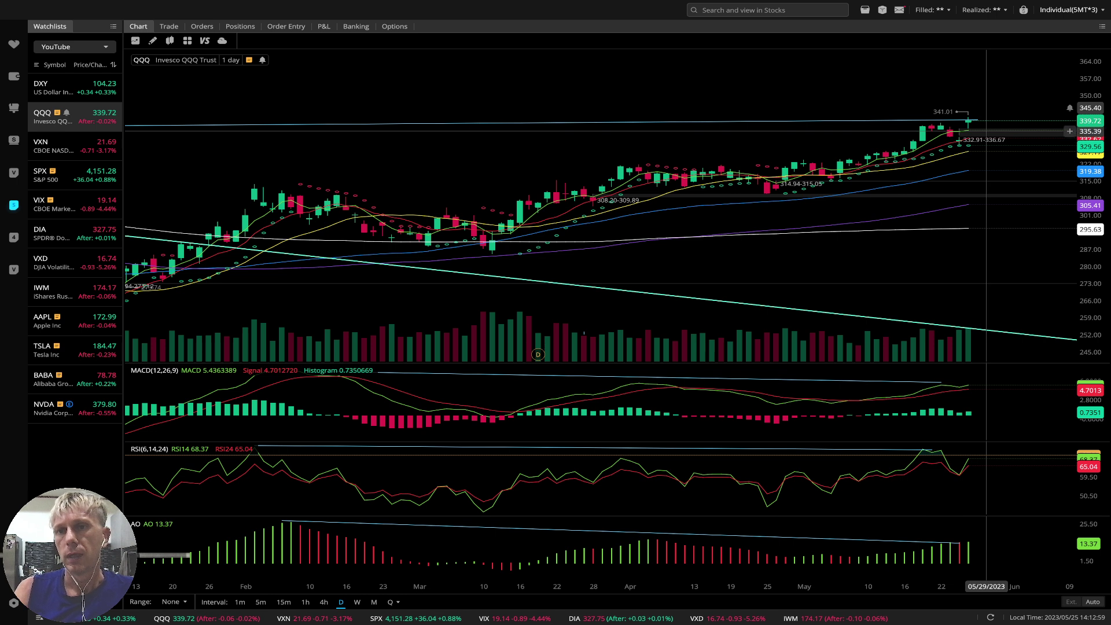
{"action": "left_click_drag", "start_coordinate": [978, 119], "coordinate": [977, 117]}
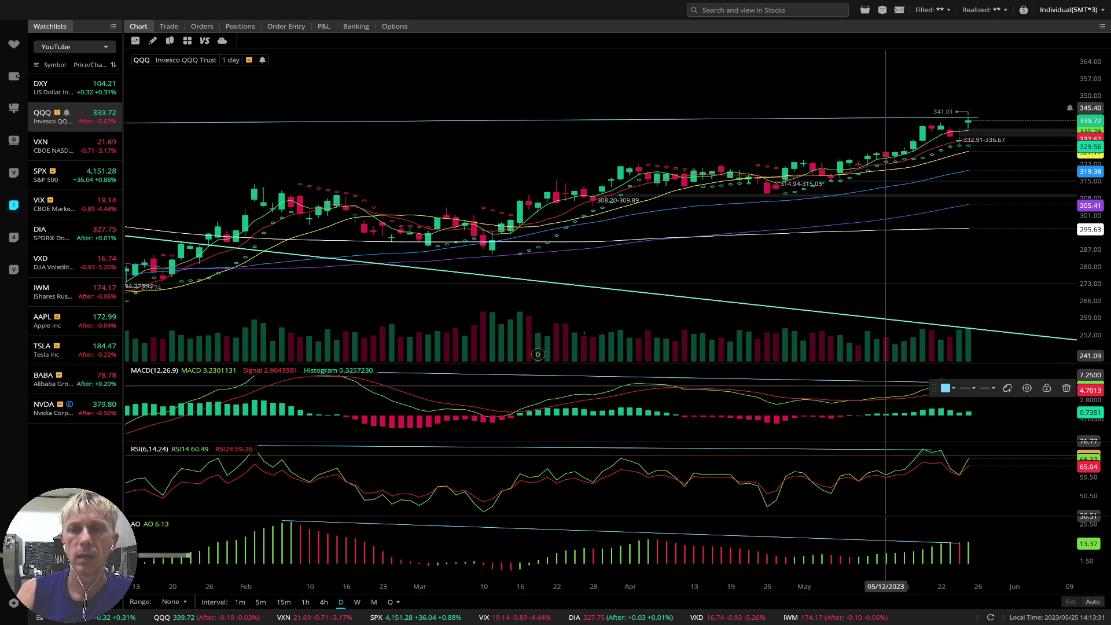
Inspect the QQQ daily MACD and AO trendlines, pulling the AO line's left endpoint further left.
{"action": "scroll", "coordinate": [858, 297], "scroll_direction": "down", "scroll_amount": 3}
{"action": "scroll", "coordinate": [859, 296], "scroll_direction": "down", "scroll_amount": 1}
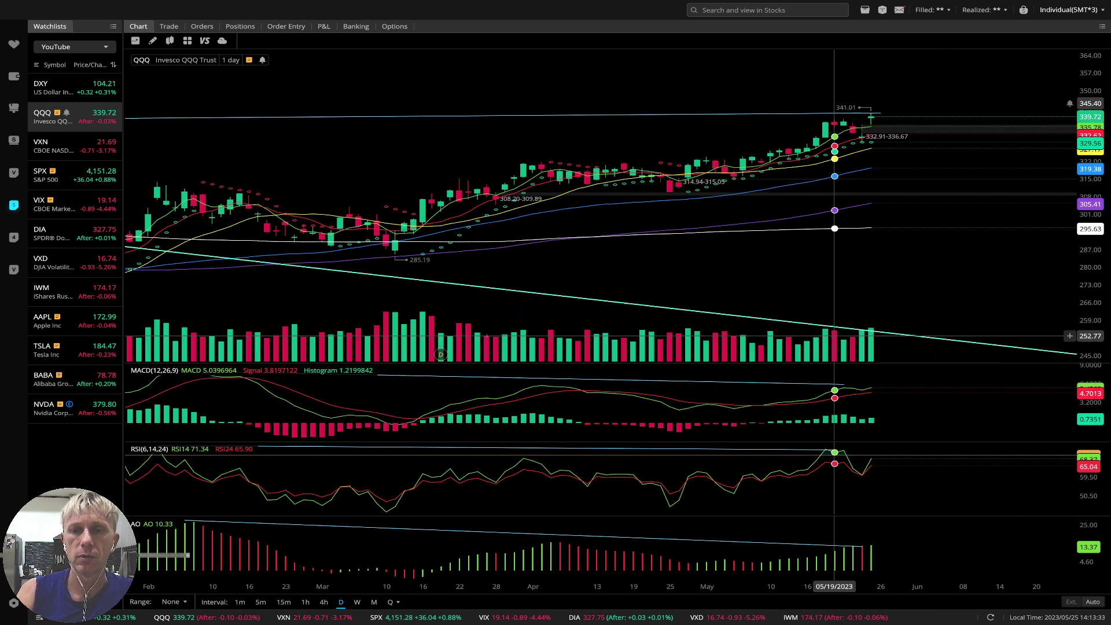
{"action": "left_click", "coordinate": [844, 385]}
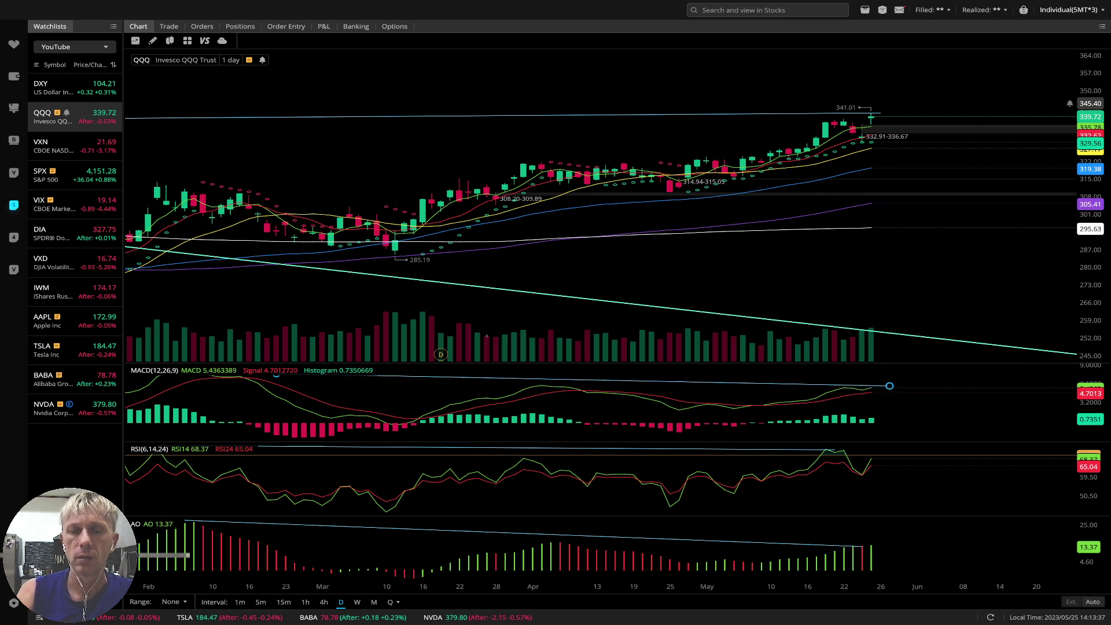
{"action": "left_click", "coordinate": [853, 546]}
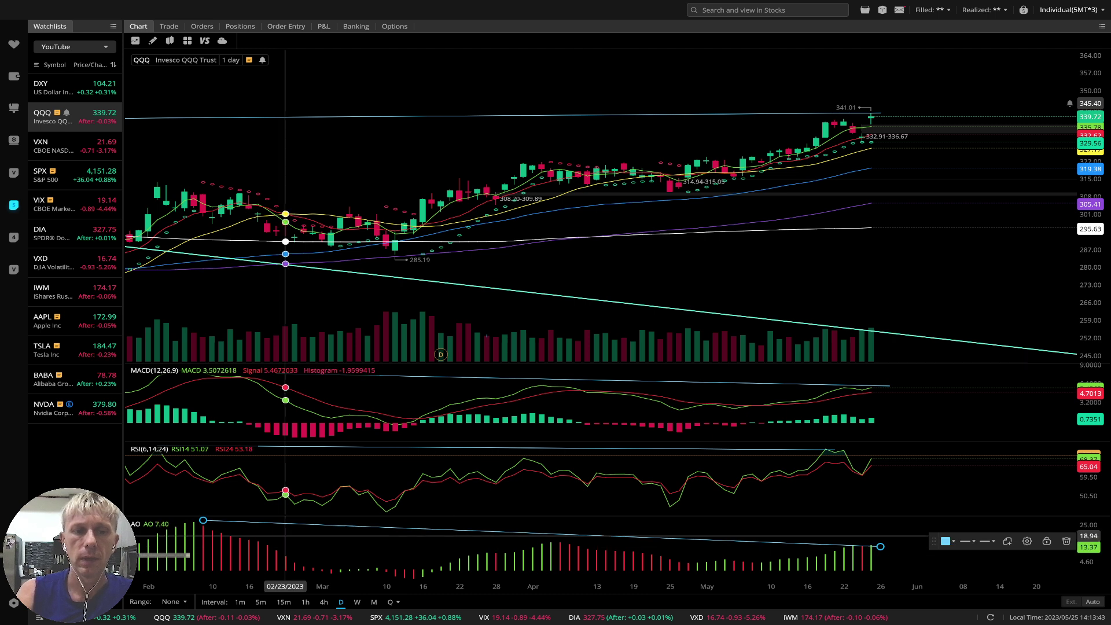
{"action": "left_click_drag", "start_coordinate": [203, 520], "coordinate": [186, 521]}
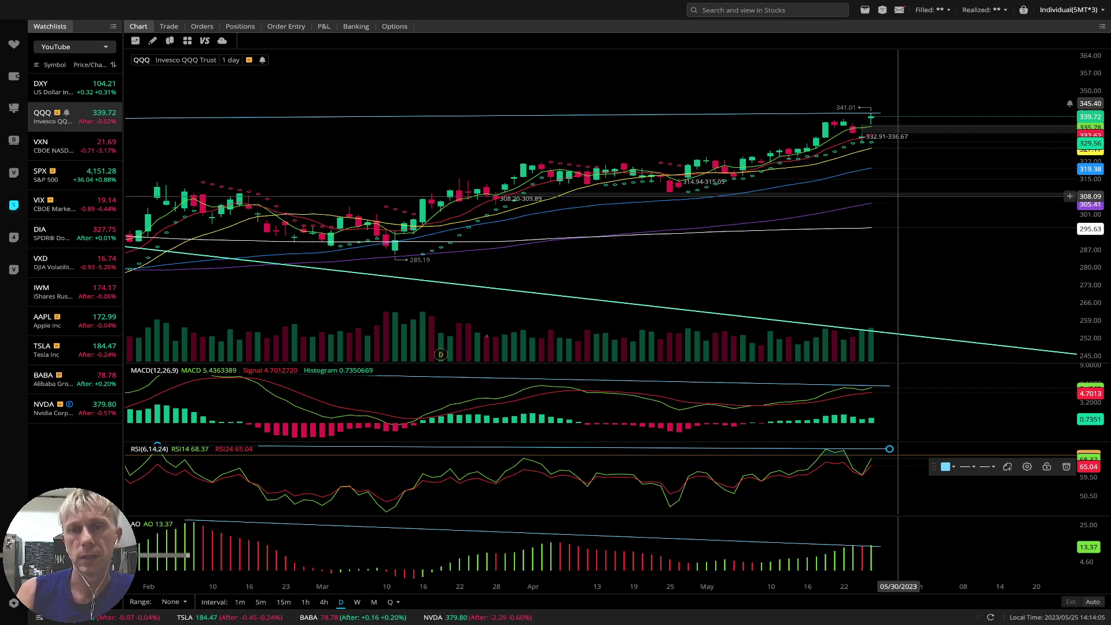
{"action": "scroll", "coordinate": [864, 288], "scroll_direction": "left", "scroll_amount": 3}
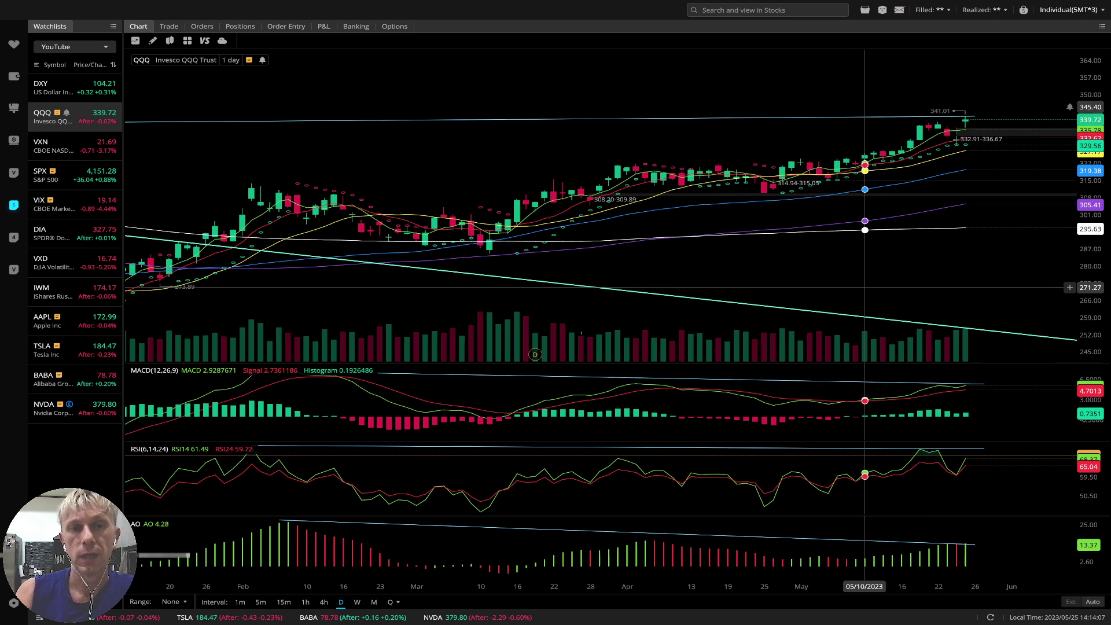
{"action": "scroll", "coordinate": [855, 288], "scroll_direction": "right", "scroll_amount": 3}
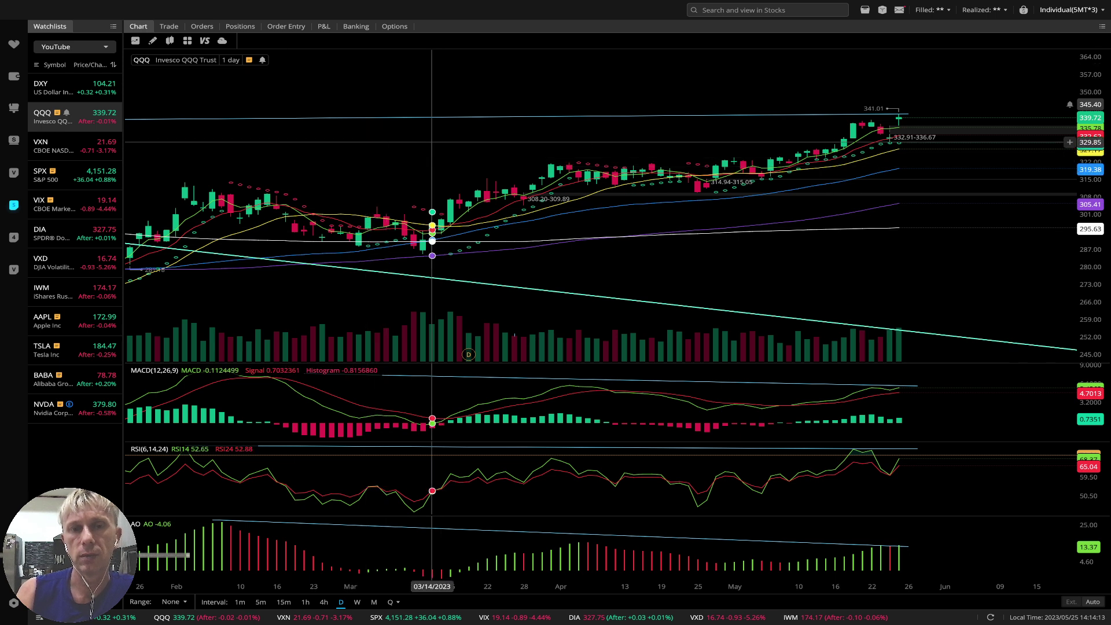
{"action": "scroll", "coordinate": [634, 90], "scroll_direction": "left", "scroll_amount": 4}
{"action": "scroll", "coordinate": [634, 89], "scroll_direction": "right", "scroll_amount": 8}
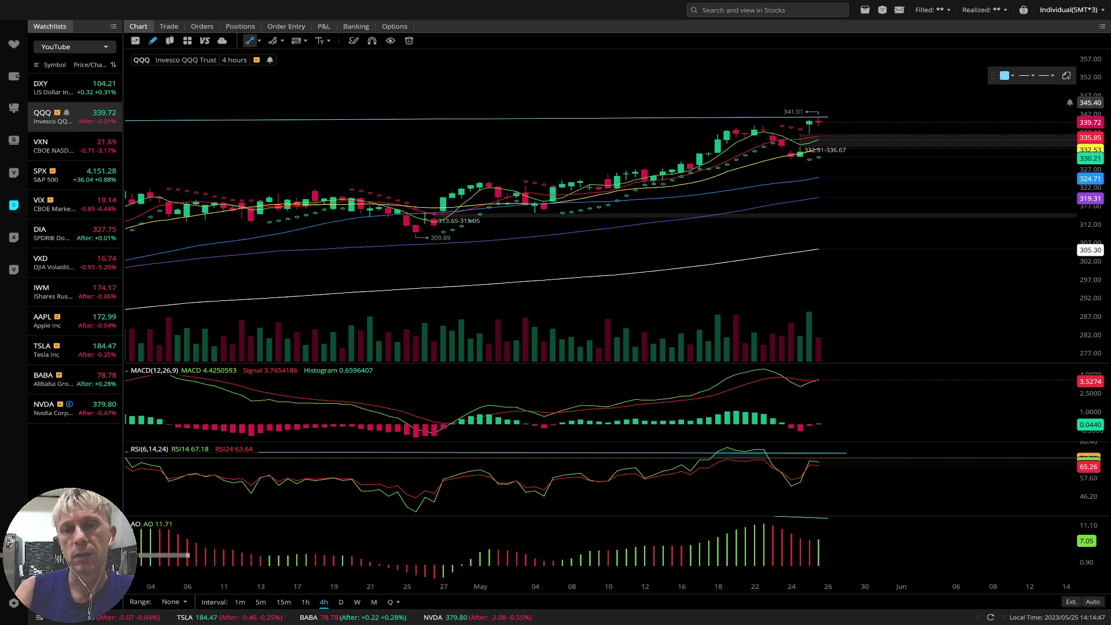
Draw descending divergence trendlines to the lower peaks on the QQQ 4-hour MACD and RSI panes.
{"action": "left_click", "coordinate": [764, 366]}
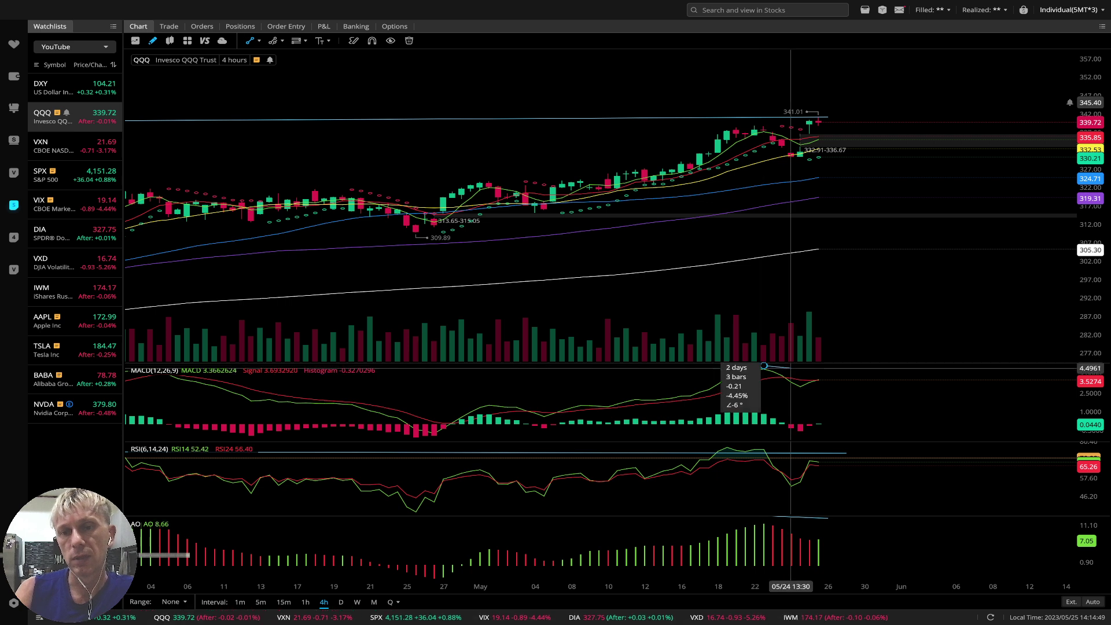
{"action": "left_click", "coordinate": [828, 380]}
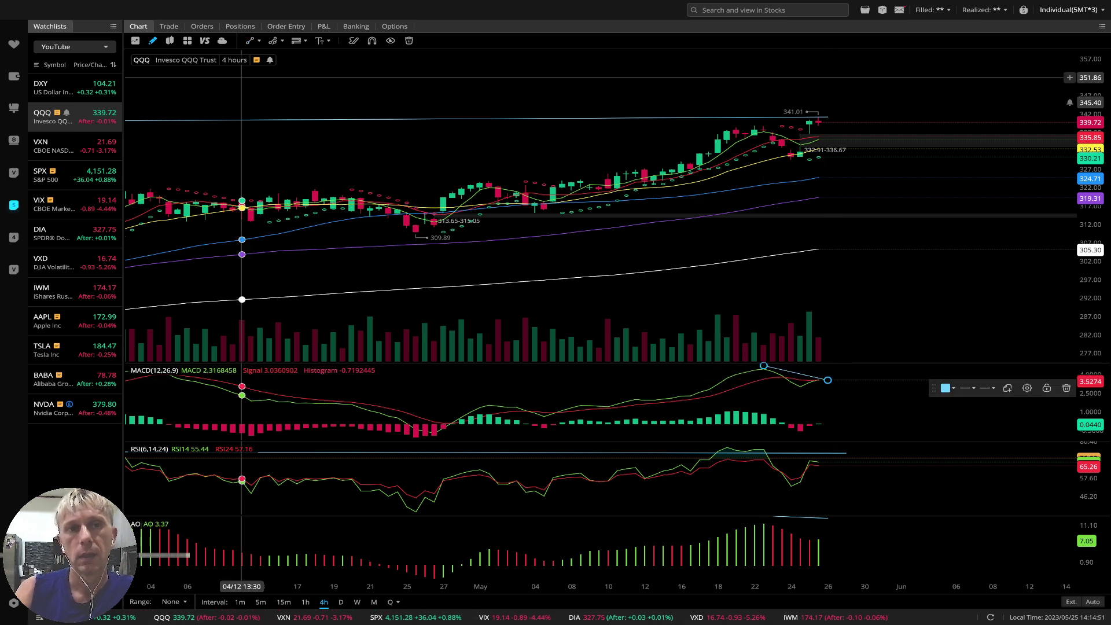
{"action": "key", "text": "Escape"}
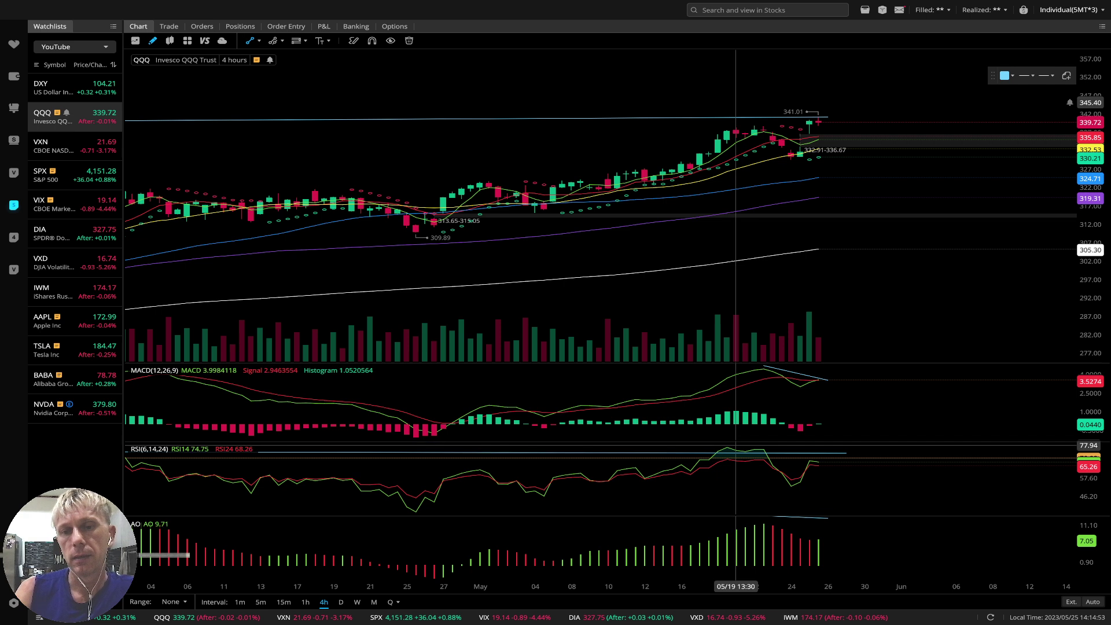
{"action": "left_click", "coordinate": [764, 446]}
{"action": "left_click", "coordinate": [827, 461]}
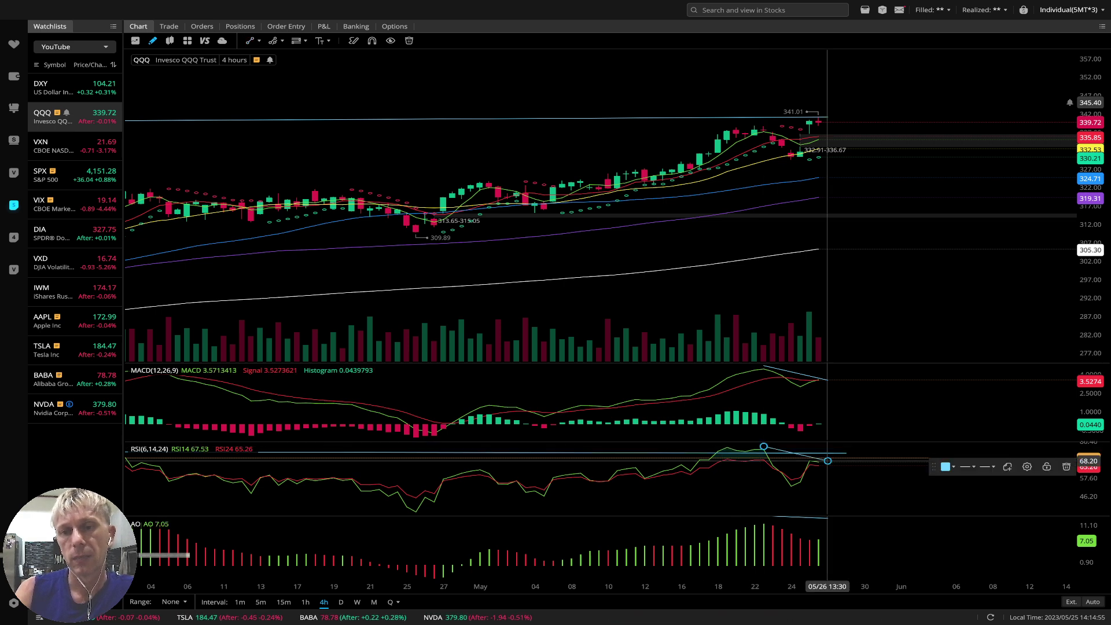
Draw the matching descending trendline on the AO pane, then switch QQQ to 1-hour bars.
{"action": "left_click", "coordinate": [249, 40]}
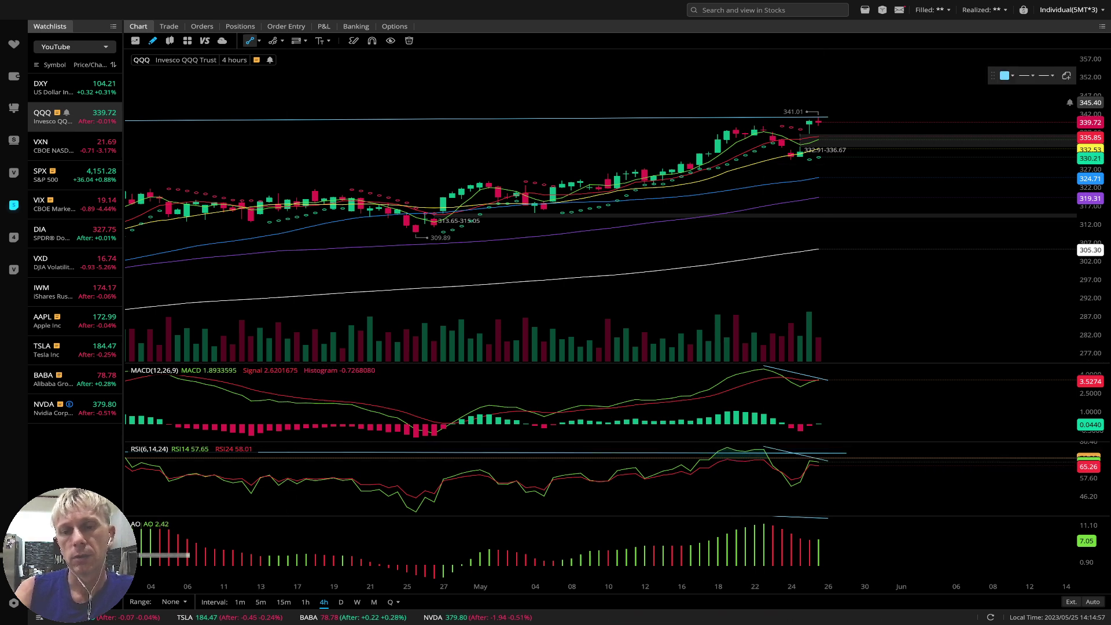
{"action": "left_click", "coordinate": [764, 522]}
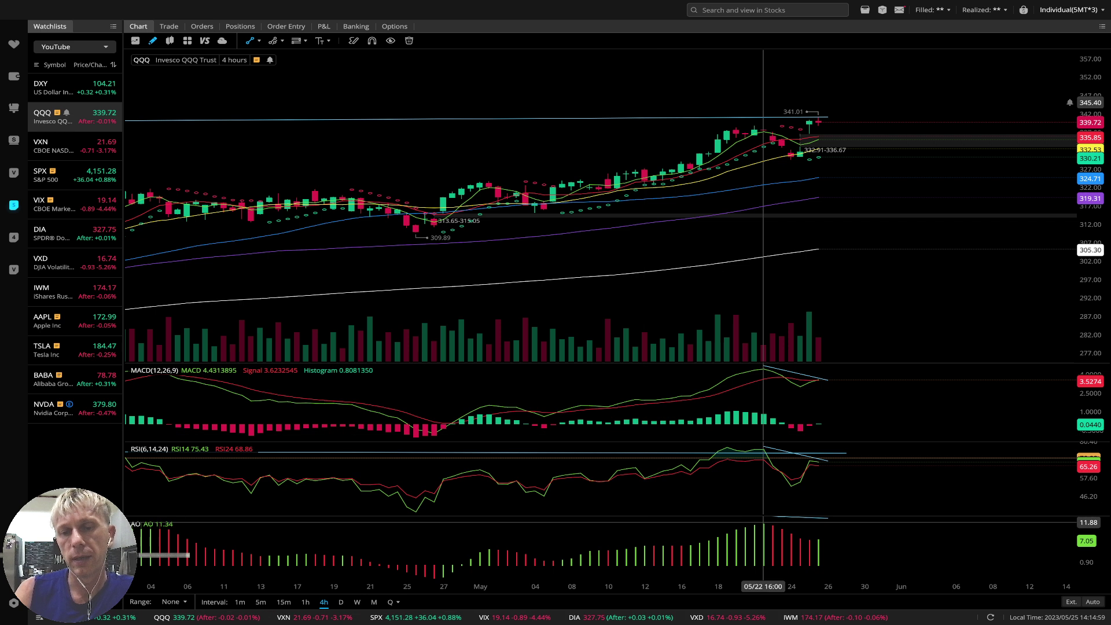
{"action": "left_click", "coordinate": [827, 539]}
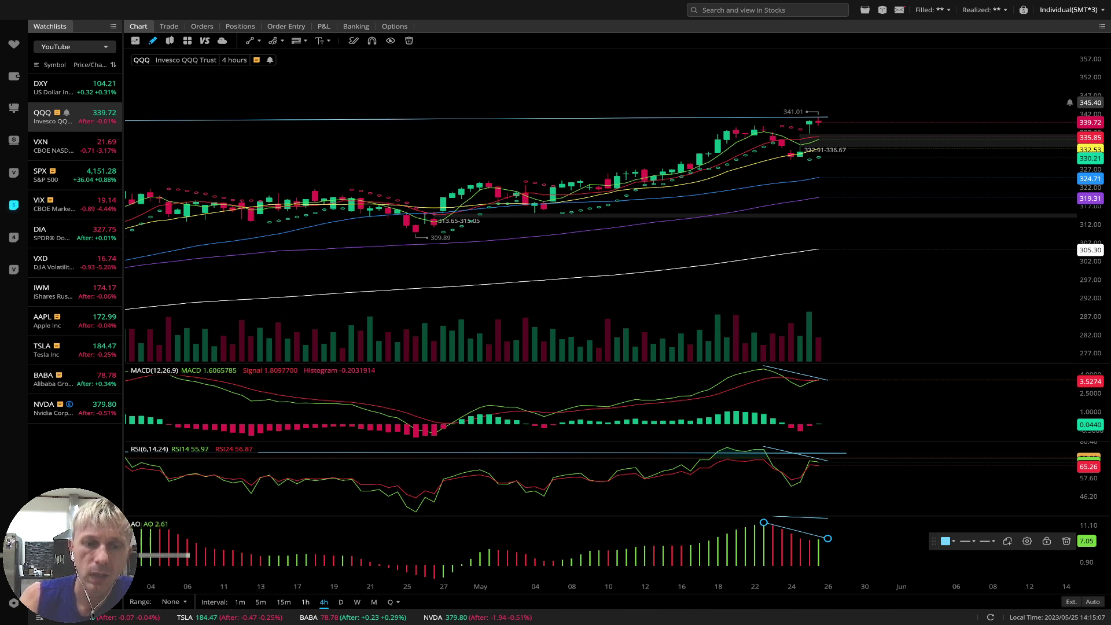
{"action": "left_click", "coordinate": [305, 602]}
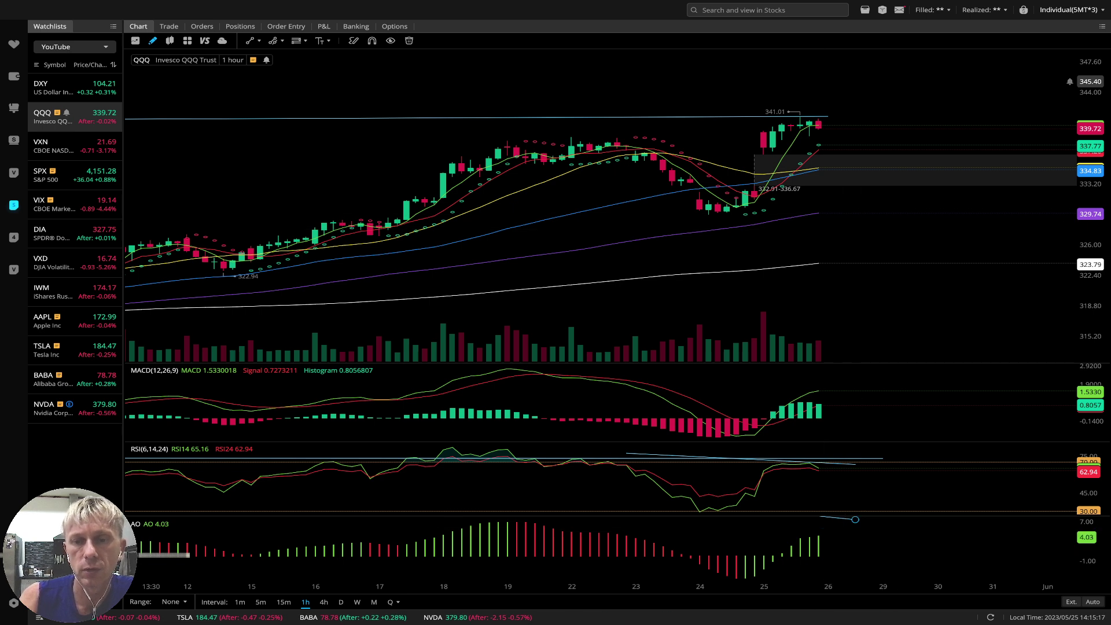
Shift the QQQ AO trendline right onto the histogram peaks, then load the VXN daily chart.
{"action": "left_click_drag", "start_coordinate": [695, 539], "coordinate": [722, 537]}
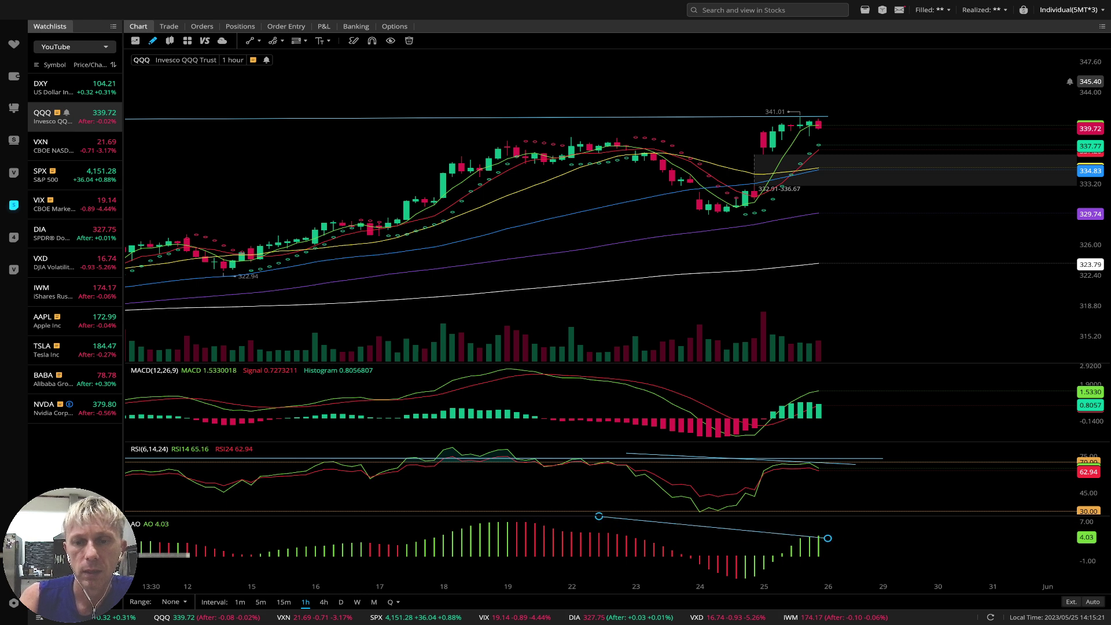
{"action": "left_click_drag", "start_coordinate": [818, 536], "coordinate": [809, 542]}
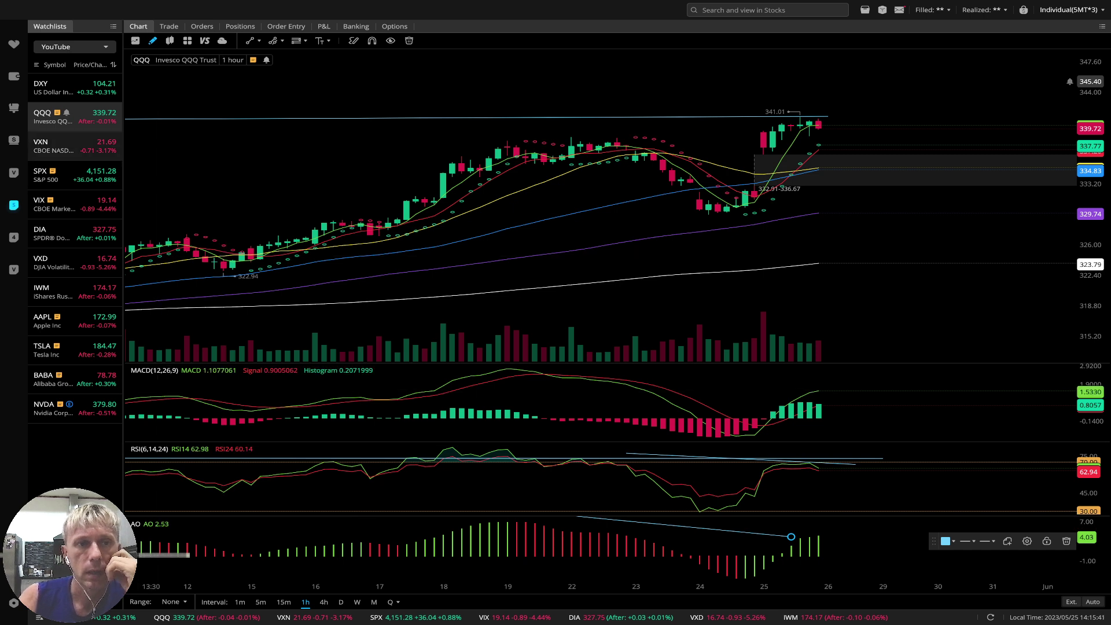
{"action": "left_click", "coordinate": [74, 146]}
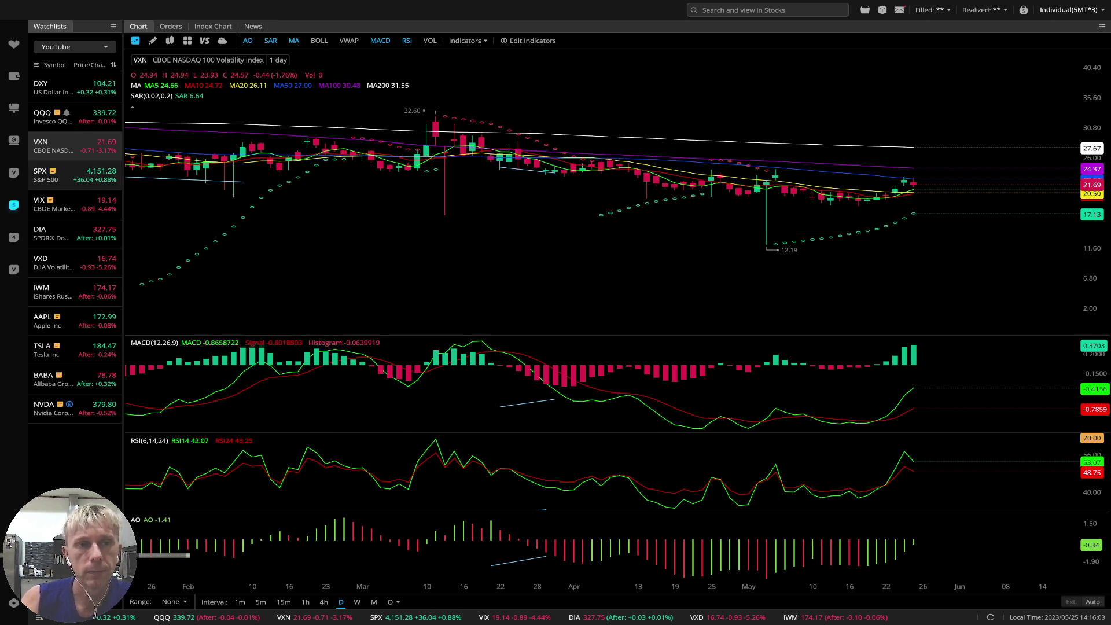
Load the S&P 500 (SPX) daily chart from the watchlist.
{"action": "left_click", "coordinate": [70, 175]}
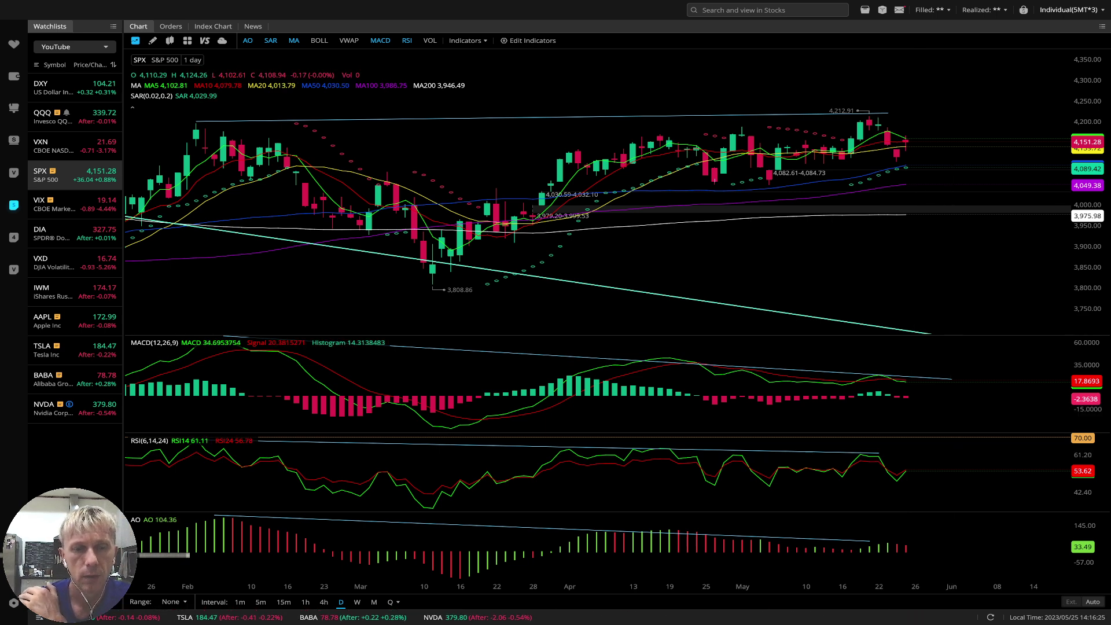
On SPX 4-hour bars, level the RSI trendline and extend the AO trendline right, then show 1-hour bars.
{"action": "left_click", "coordinate": [324, 602]}
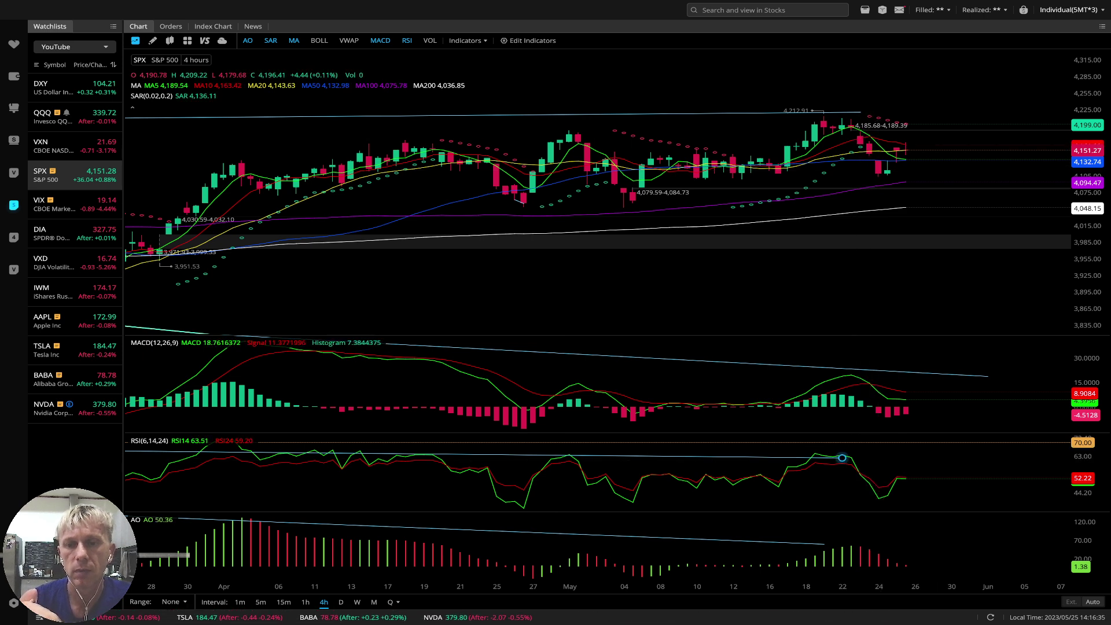
{"action": "left_click_drag", "start_coordinate": [843, 458], "coordinate": [861, 450]}
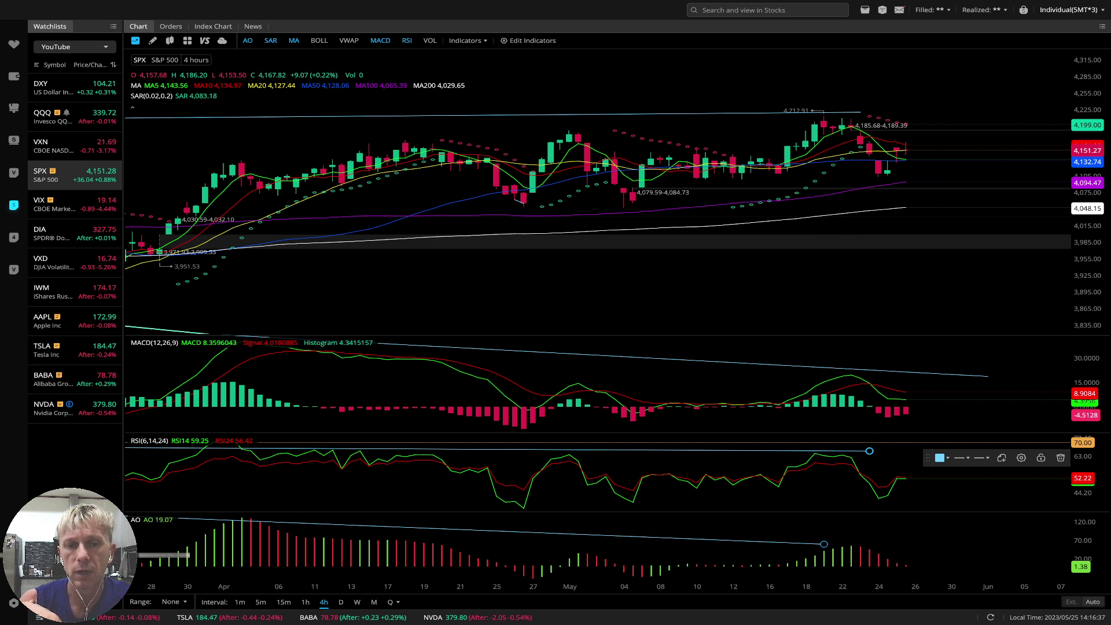
{"action": "left_click", "coordinate": [824, 544]}
{"action": "left_click_drag", "start_coordinate": [824, 544], "coordinate": [878, 543]}
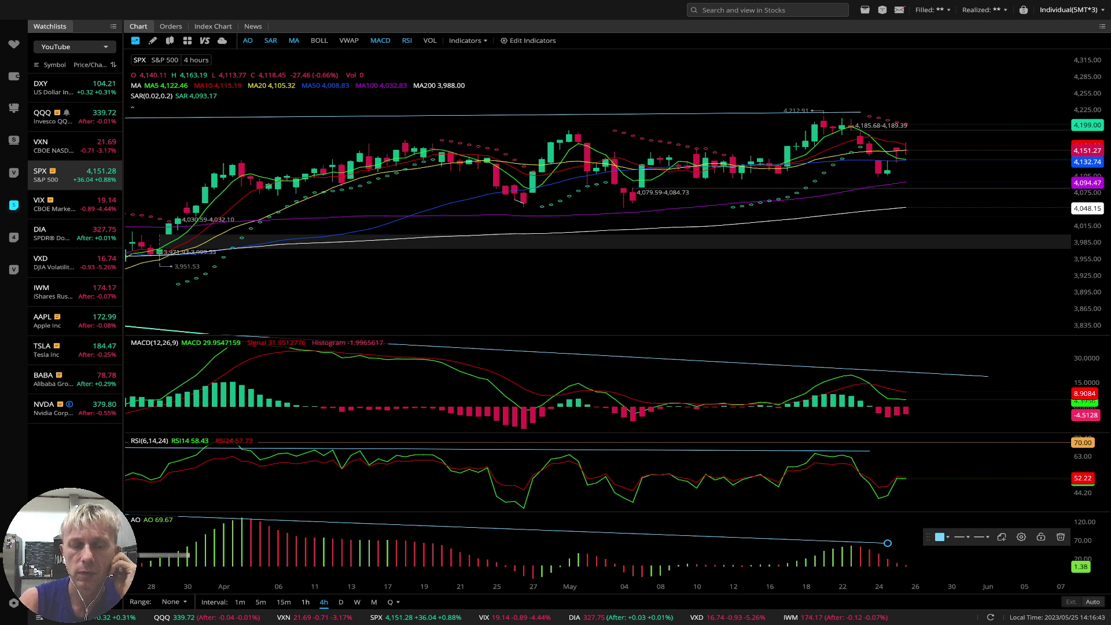
{"action": "left_click", "coordinate": [305, 602]}
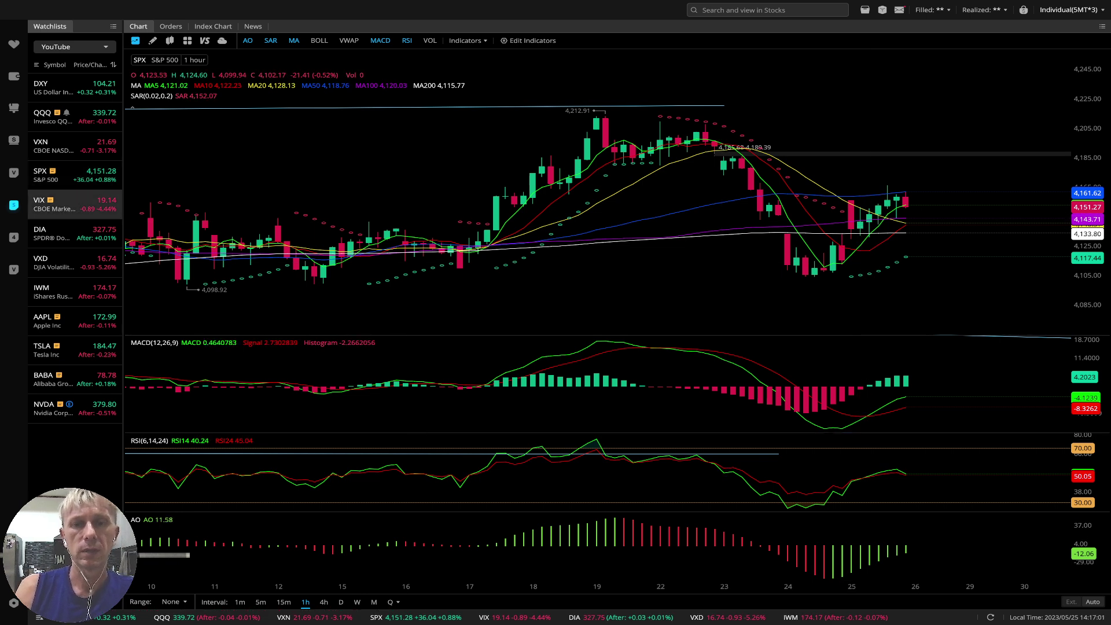
Load VIX from the watchlist and set its chart to daily bars.
{"action": "left_click", "coordinate": [70, 203]}
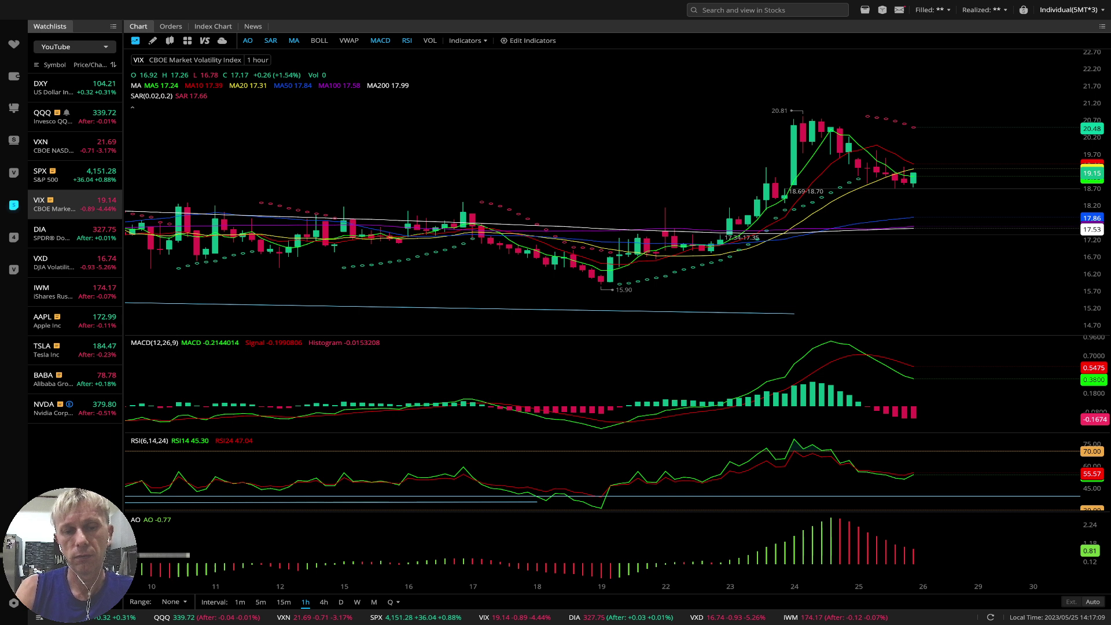
{"action": "left_click", "coordinate": [340, 602]}
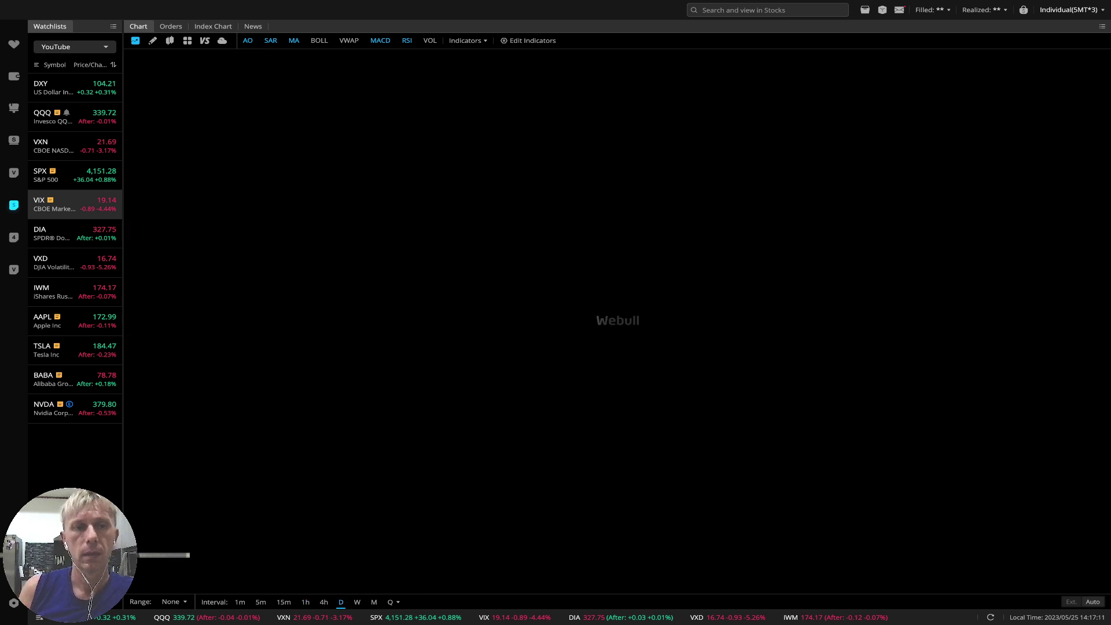